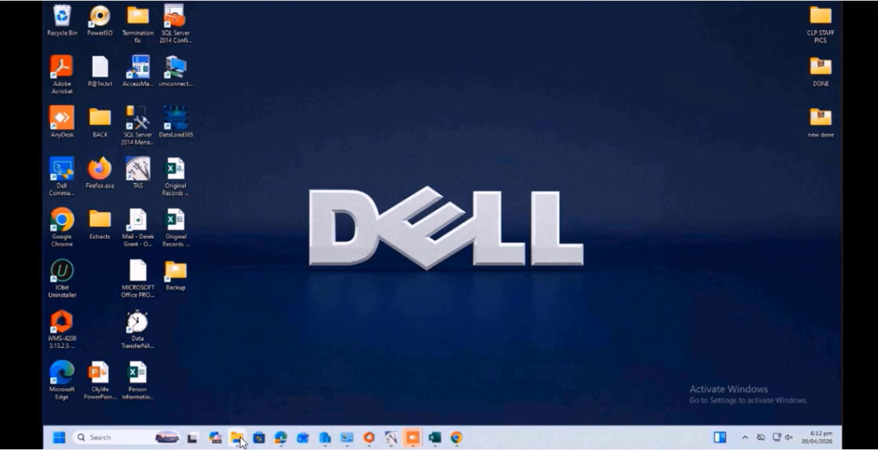
# Step: Open This PC in File Explorer and check the free space on the SunPay (H:) and Local Disk (C:) drives
pyautogui.moveTo(240, 442)
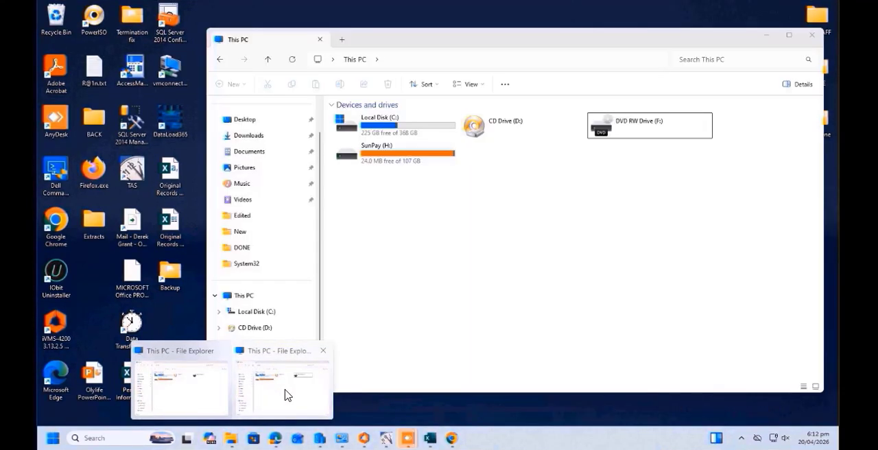
pyautogui.click(285, 396)
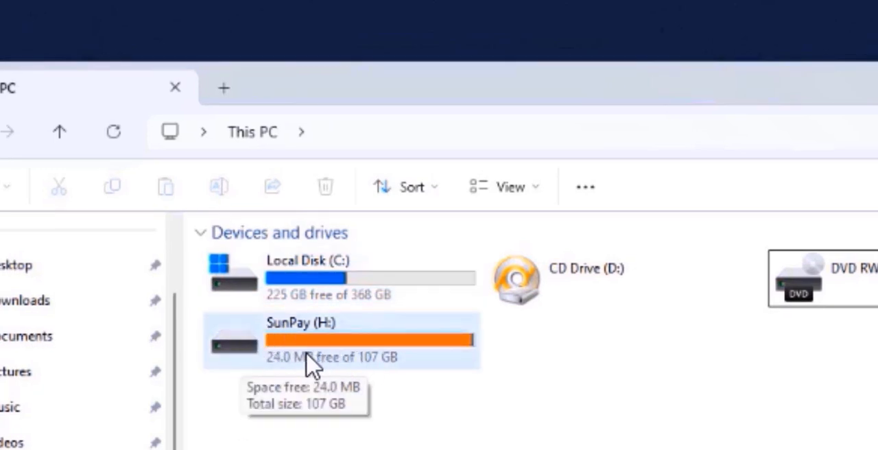
pyautogui.click(337, 359)
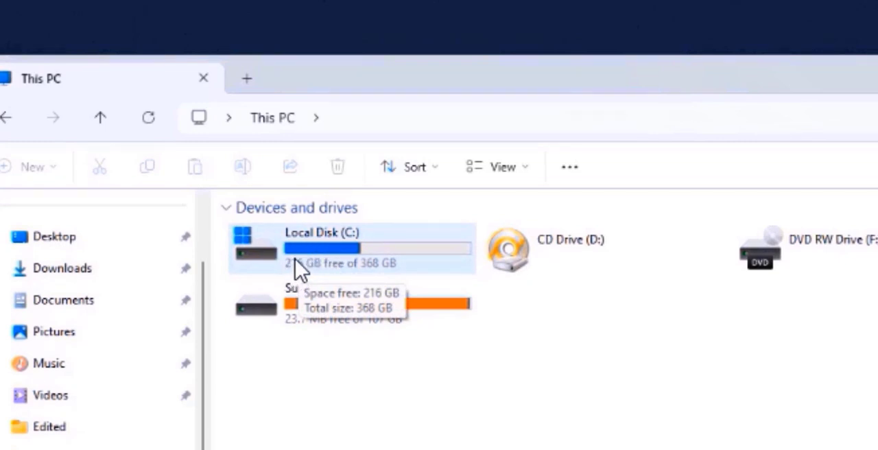
pyautogui.click(303, 312)
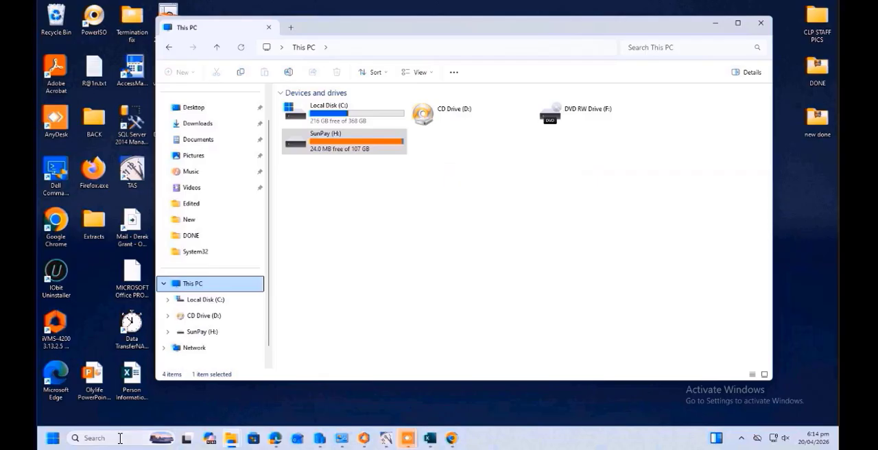
# Step: Search Windows for diskmgmt.msc and run it as administrator
pyautogui.click(98, 439)
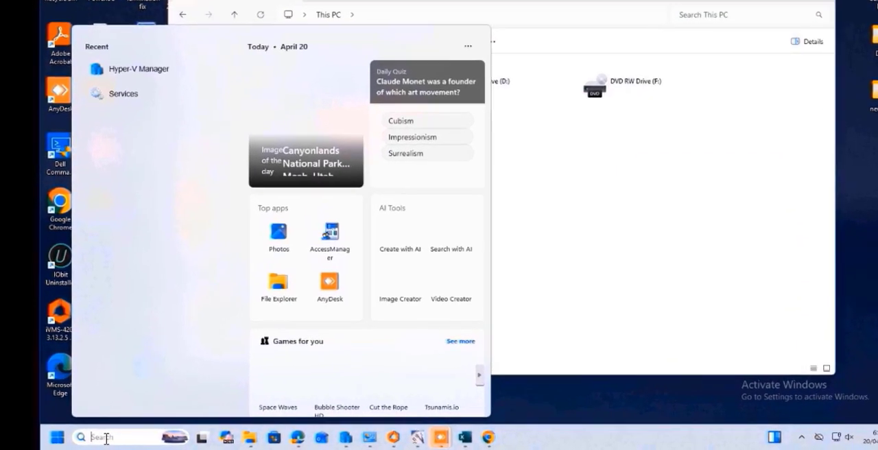
pyautogui.write('diskm')
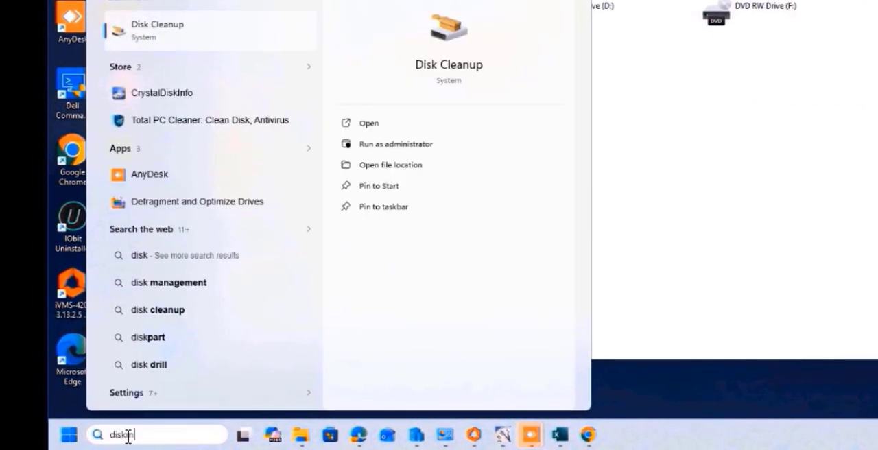
pyautogui.write('gmt')
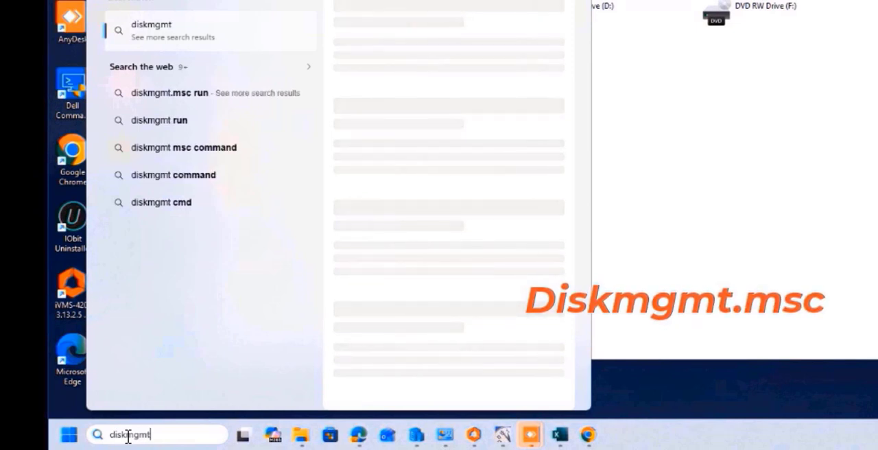
pyautogui.write('.msc')
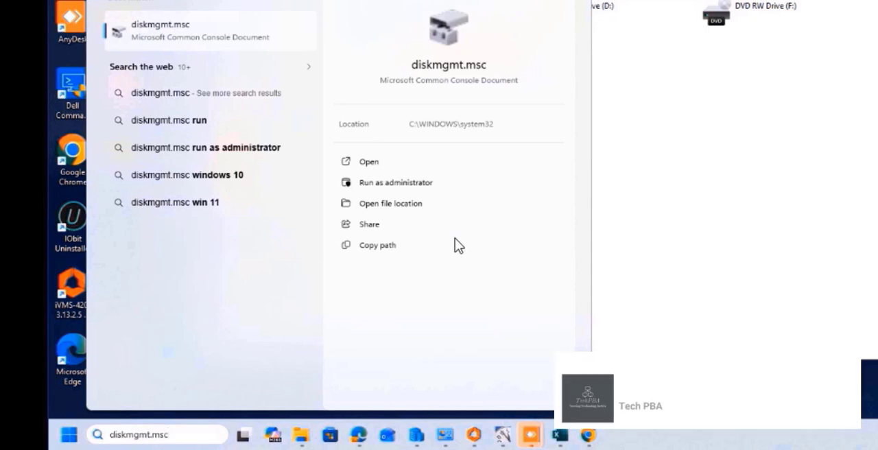
pyautogui.click(394, 183)
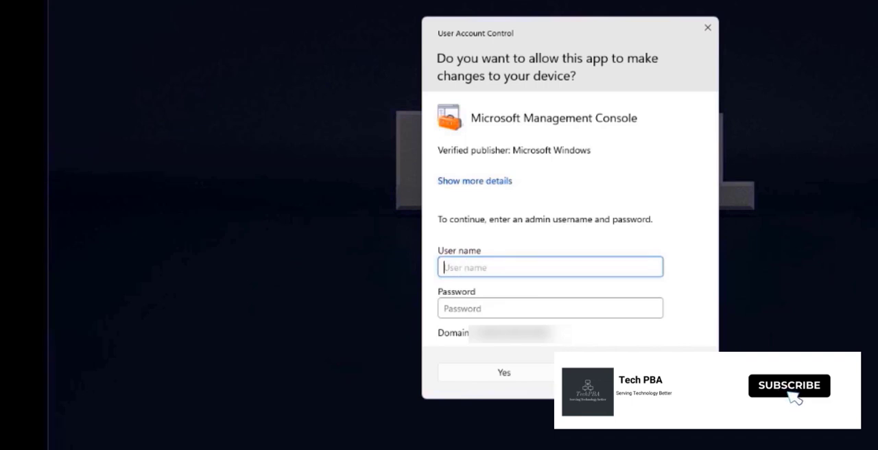
# Step: Enter the administrator user name and password and allow Microsoft Management Console to make changes
pyautogui.write('adminuser')
pyautogui.press('Tab')
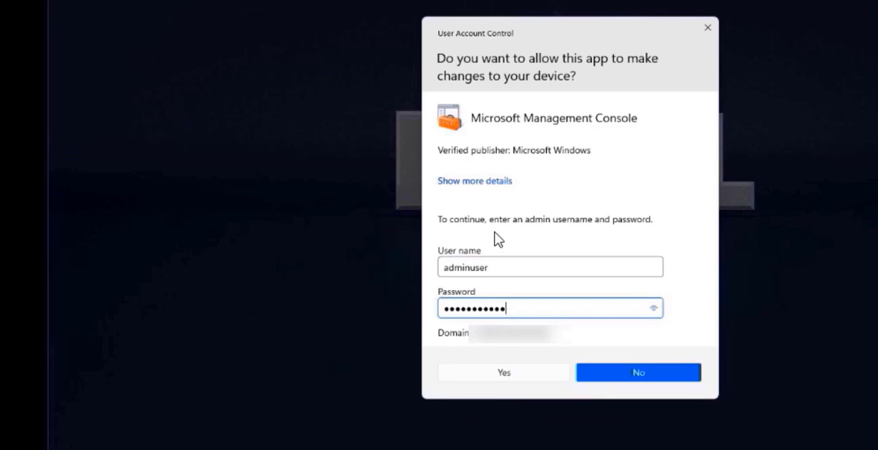
pyautogui.click(503, 372)
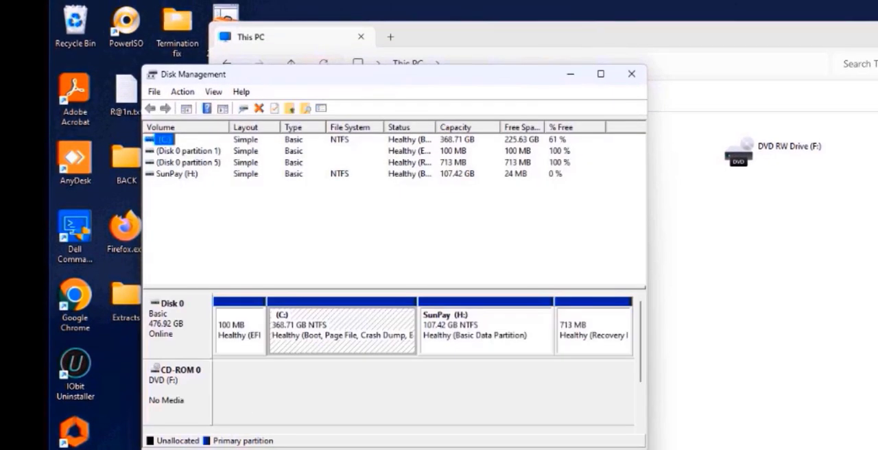
# Step: Maximize Disk Management and shrink the C: volume by 39413 MB
pyautogui.click(602, 73)
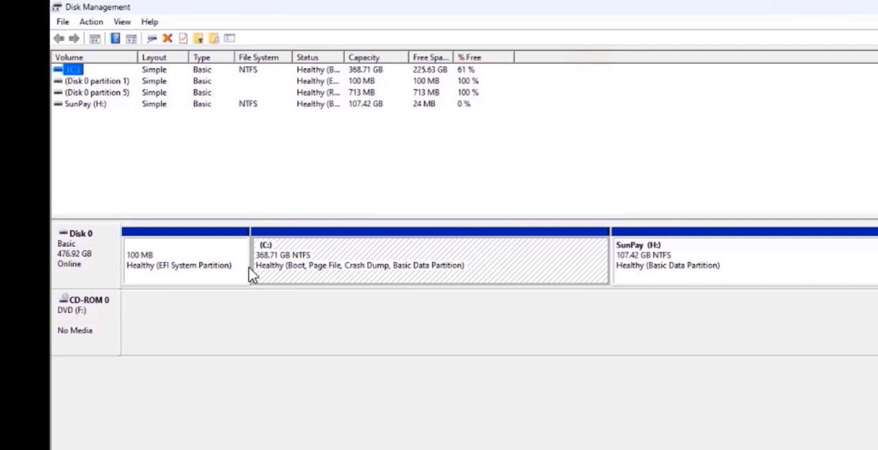
pyautogui.rightClick(342, 253)
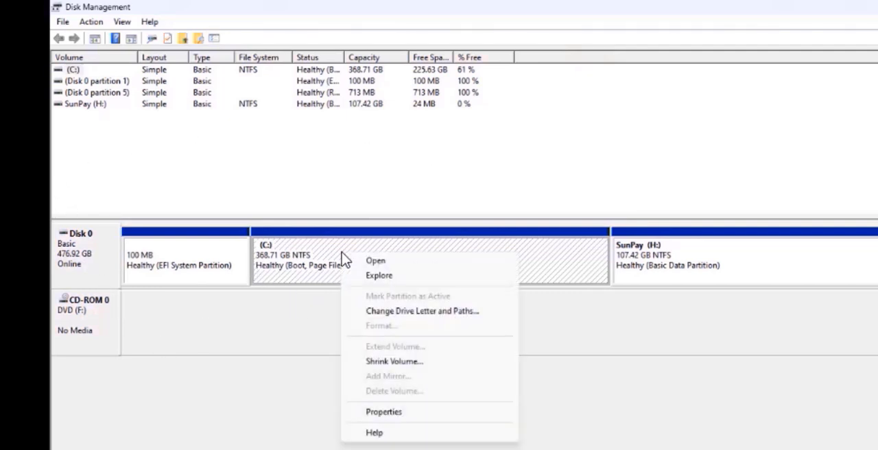
pyautogui.click(395, 362)
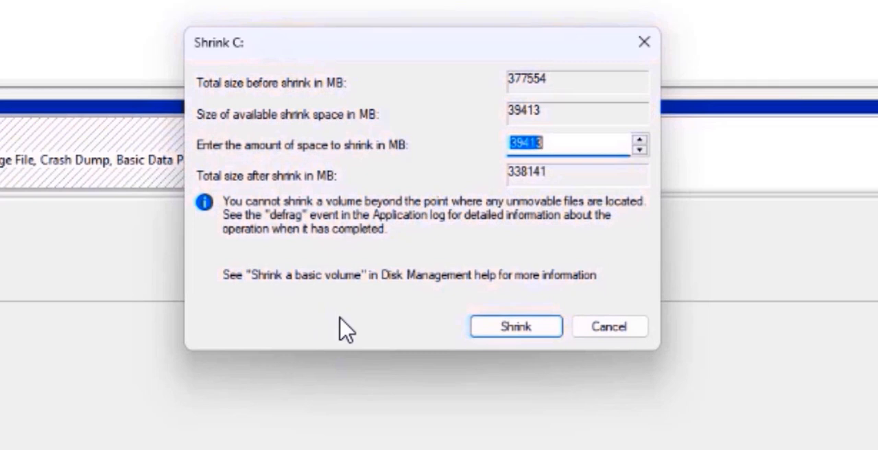
pyautogui.click(516, 328)
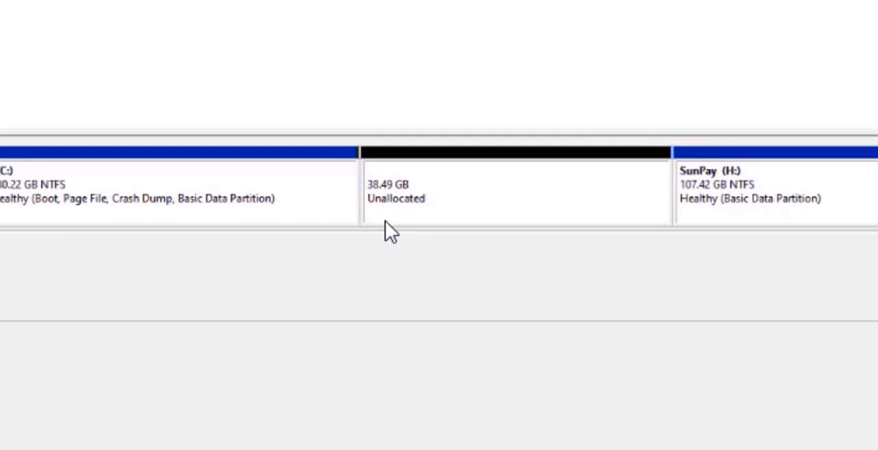
# Step: Inspect the unallocated space on Disk 0 and the neighbouring SunPay (H:) partition
pyautogui.click(472, 200)
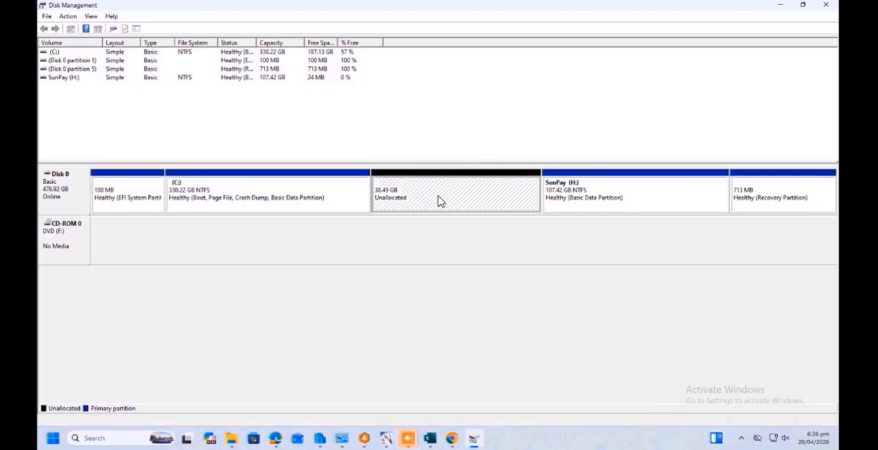
pyautogui.click(608, 195)
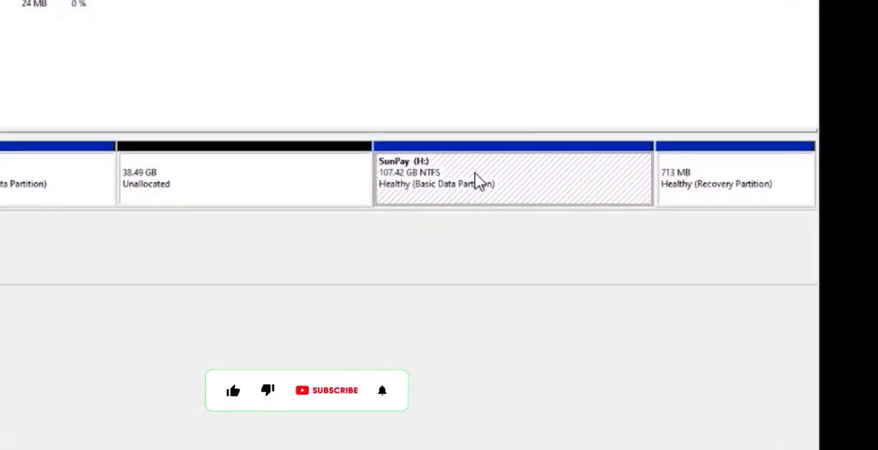
pyautogui.rightClick(475, 175)
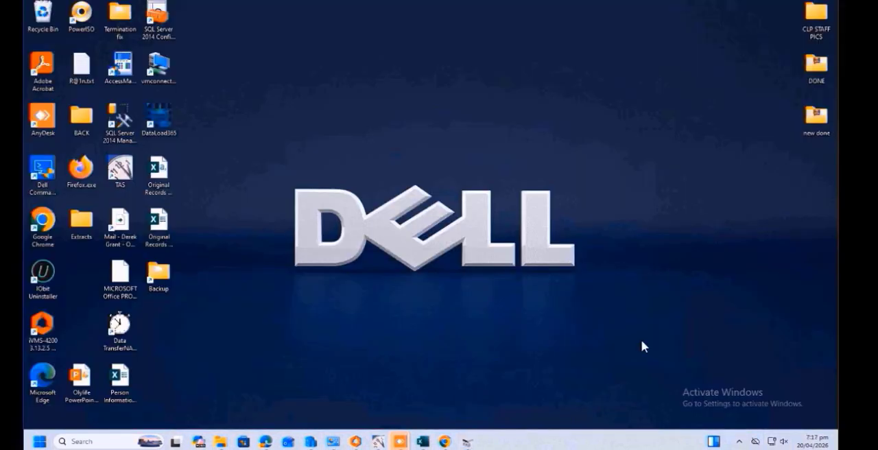
pyautogui.rightClick(322, 120)
pyautogui.click(361, 162)
# Step: Open Google Chrome in a maximized window and search for "easeus partition master download"
pyautogui.doubleClick(43, 221)
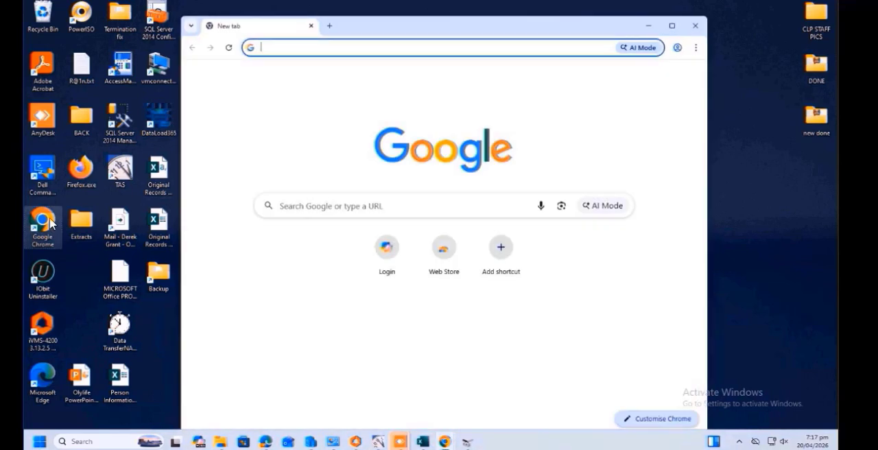
pyautogui.click(672, 26)
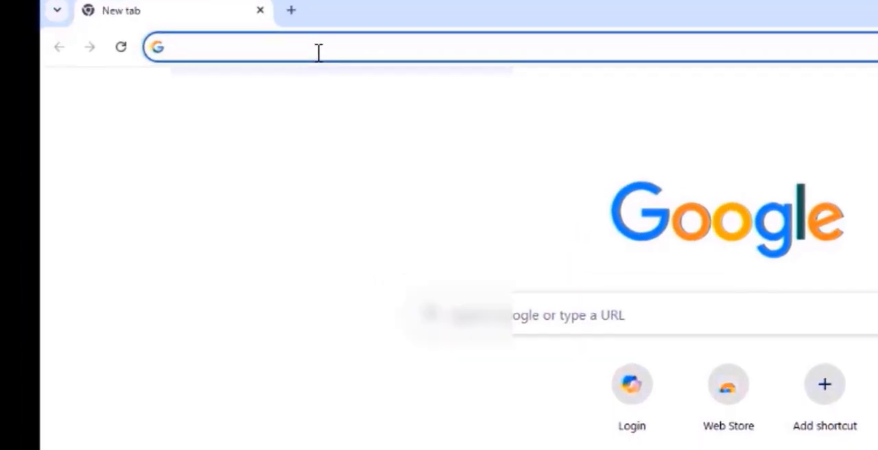
pyautogui.click(187, 34)
pyautogui.write('ease')
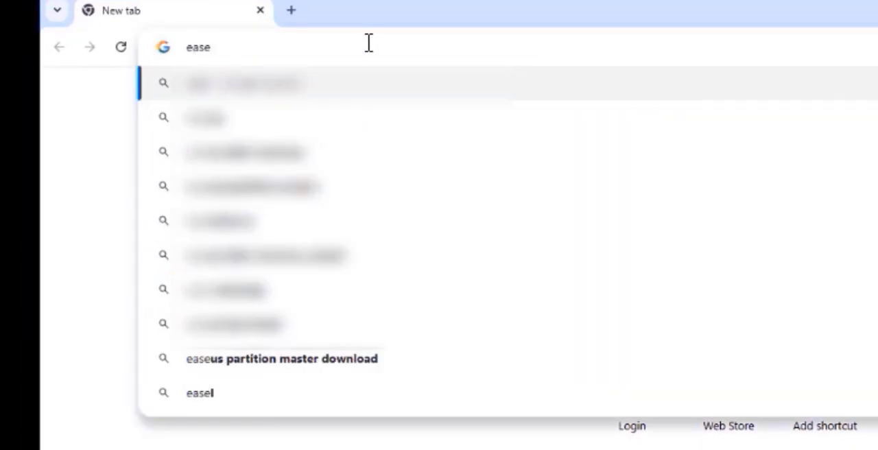
pyautogui.write('us')
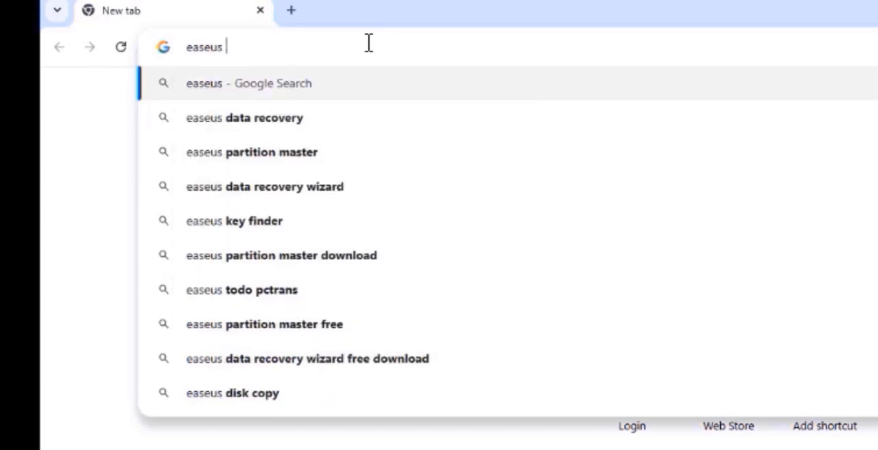
pyautogui.write(' part')
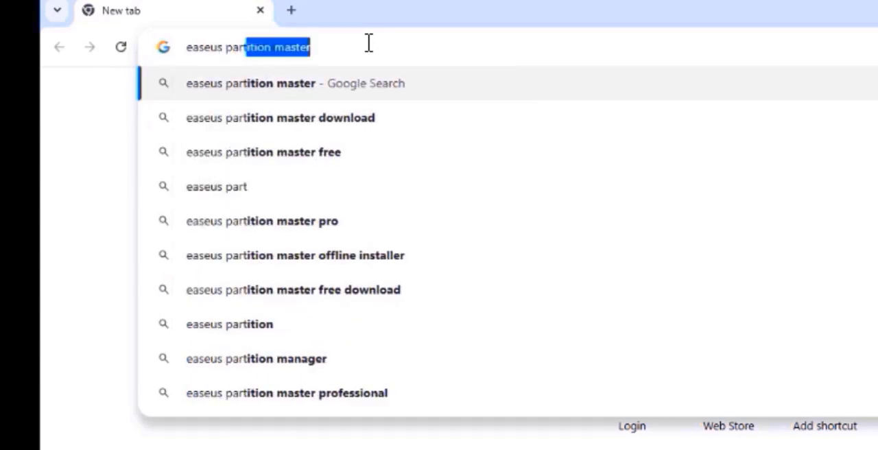
pyautogui.press('Right')
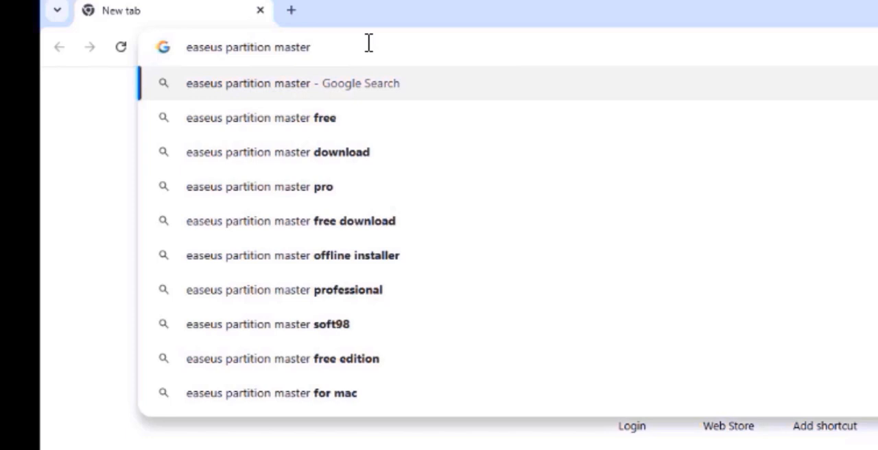
pyautogui.press('Down')
pyautogui.press('Down')
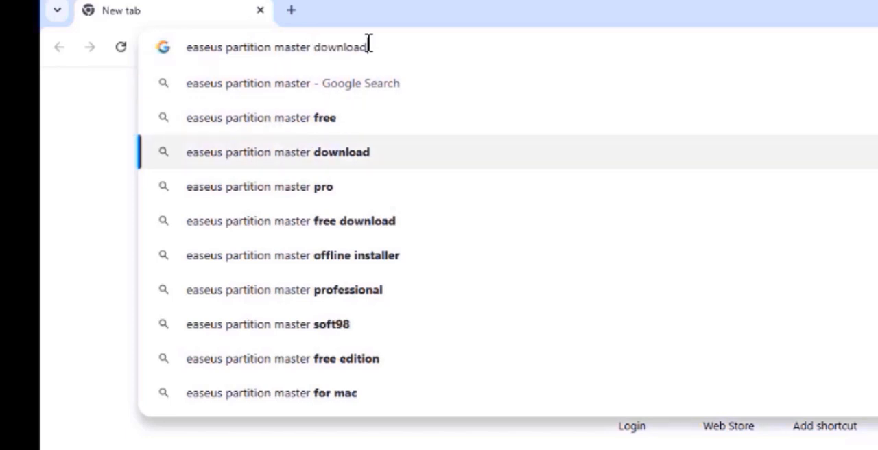
pyautogui.press('Return')
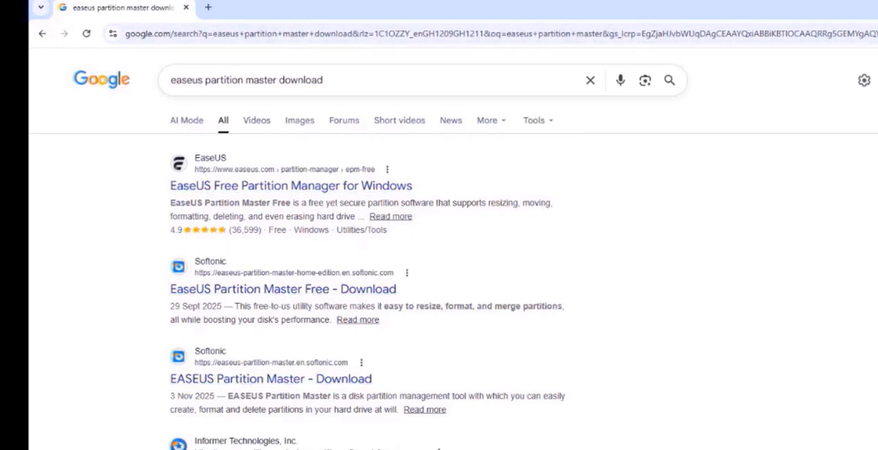
# Step: Download EaseUS Partition Master through its Microsoft Store search result, run the downloaded file and install the program
pyautogui.scroll(-4, 439, 275)
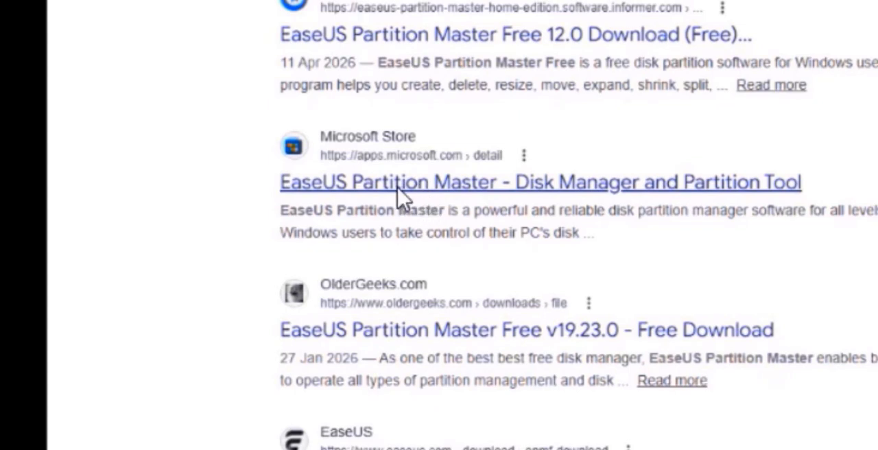
pyautogui.click(395, 193)
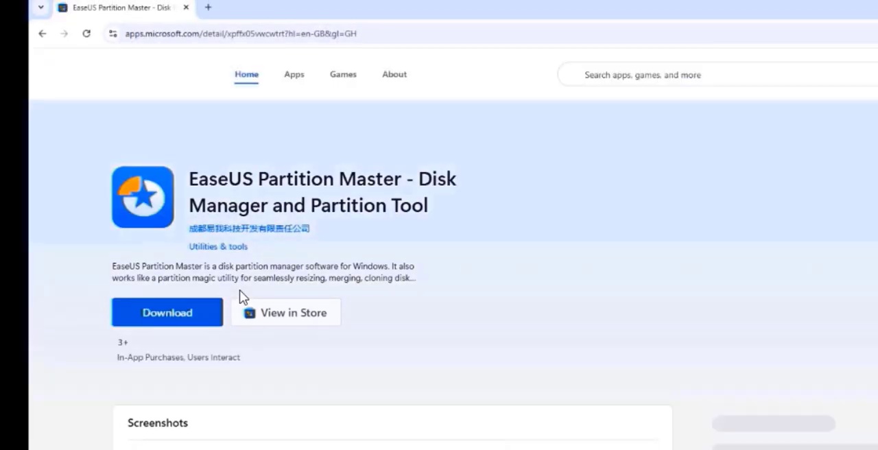
pyautogui.click(173, 316)
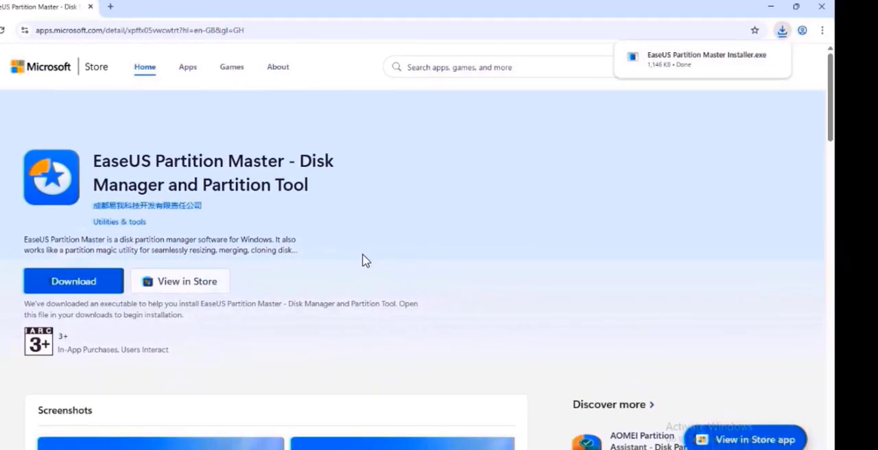
pyautogui.click(690, 55)
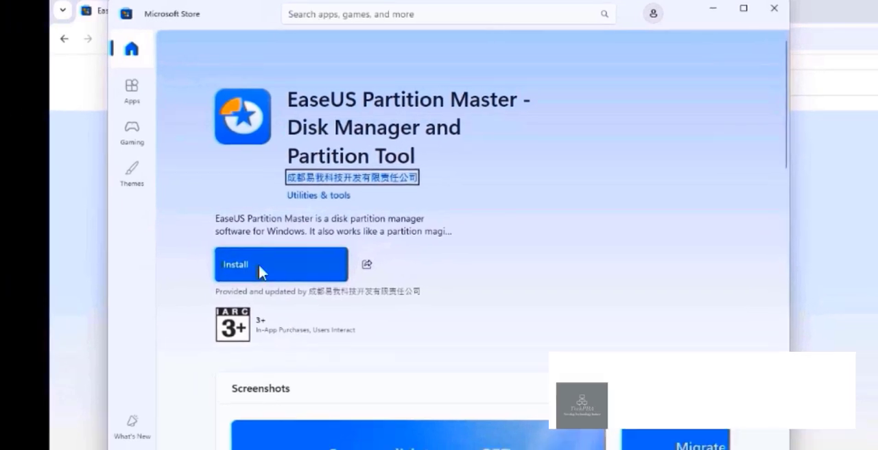
pyautogui.click(274, 264)
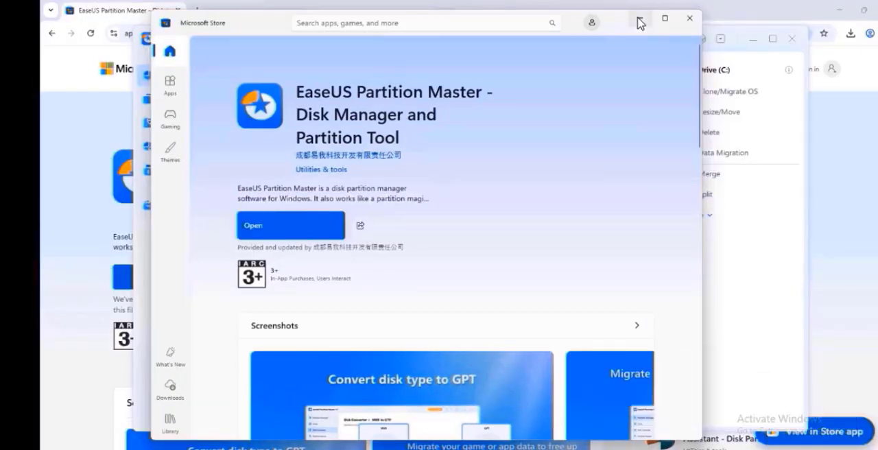
# Step: Minimize the Microsoft Store window and upgrade EaseUS Partition Master to version 20.0.0
pyautogui.click(639, 21)
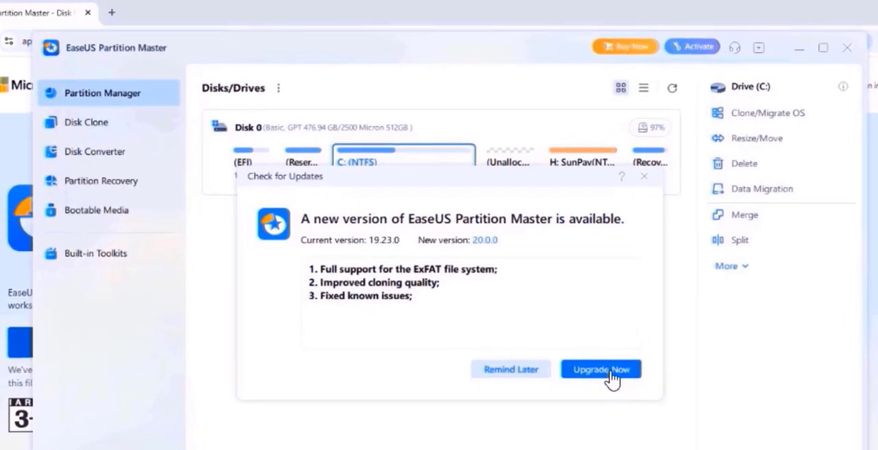
pyautogui.click(601, 302)
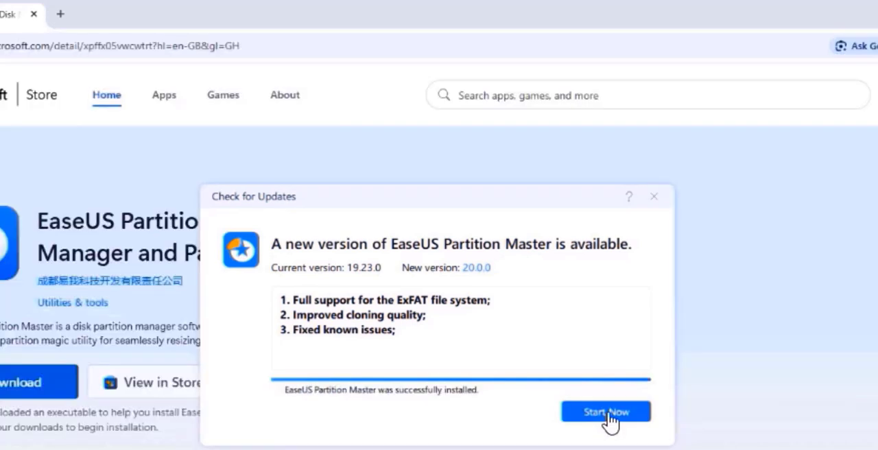
pyautogui.click(609, 414)
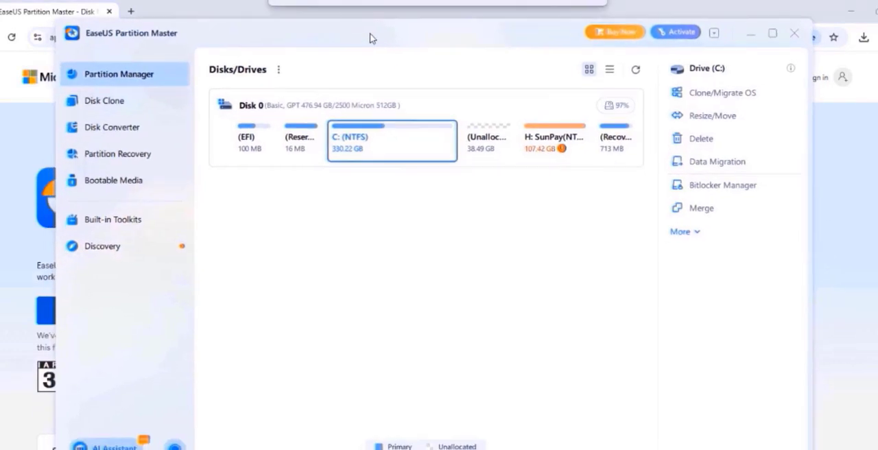
# Step: Resize the SunPay (H:) partition to 145.91 GB by extending it over all the adjacent unallocated space
pyautogui.click(549, 144)
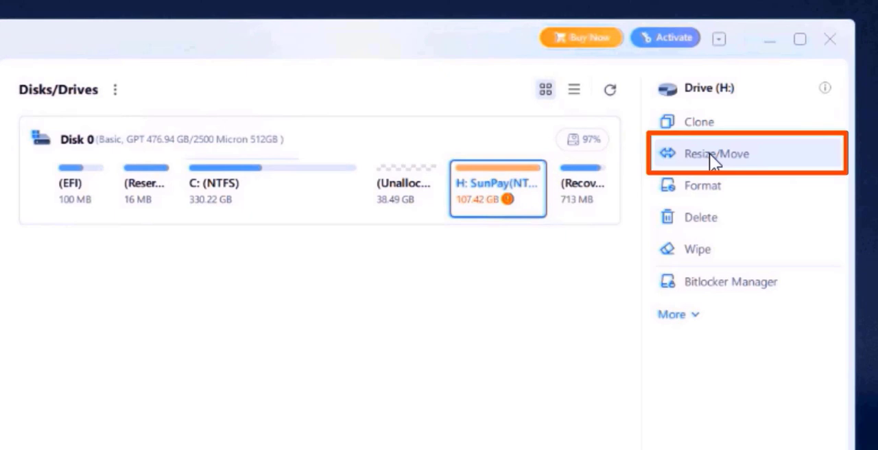
pyautogui.click(711, 155)
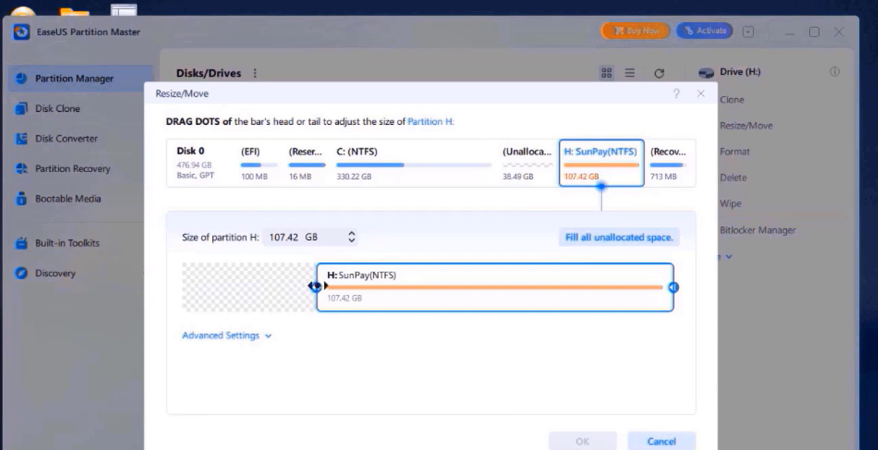
pyautogui.moveTo(315, 287); pyautogui.dragTo(180, 287)
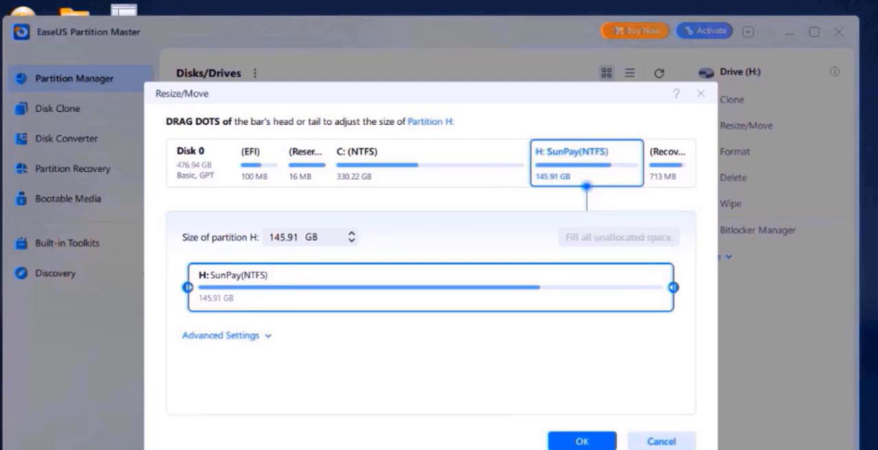
pyautogui.click(580, 442)
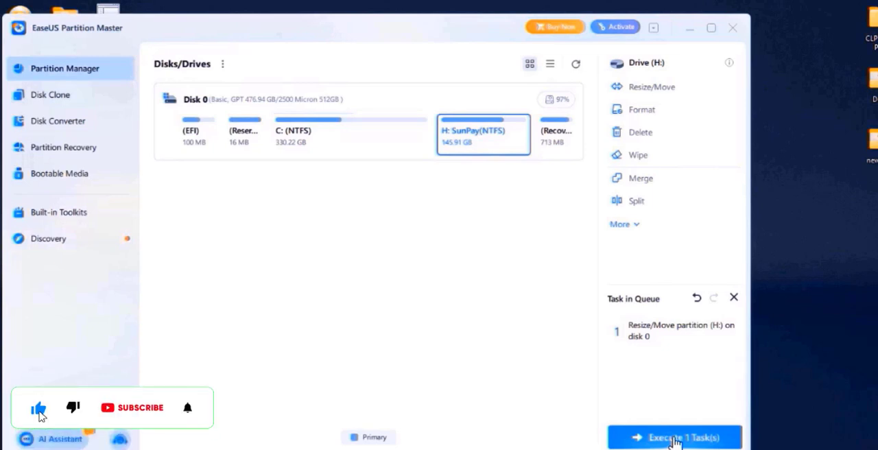
# Step: Execute and apply the queued resize of partition H:, finish the operation and dismiss the rating request
pyautogui.click(676, 439)
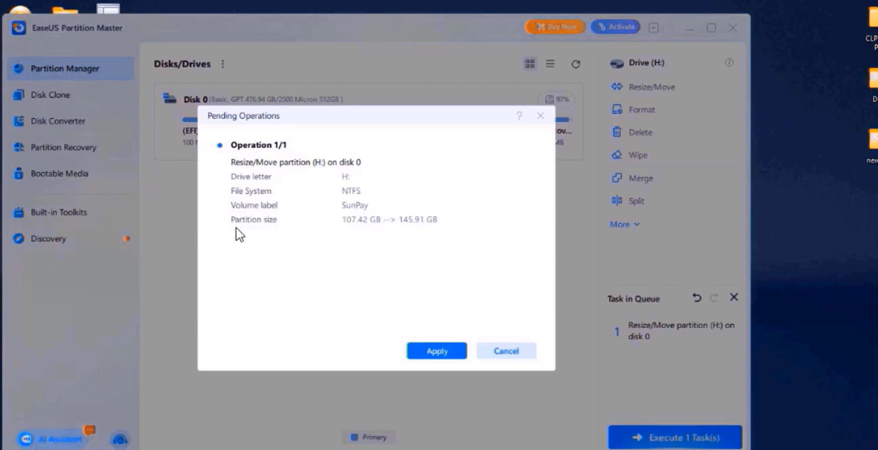
pyautogui.click(437, 353)
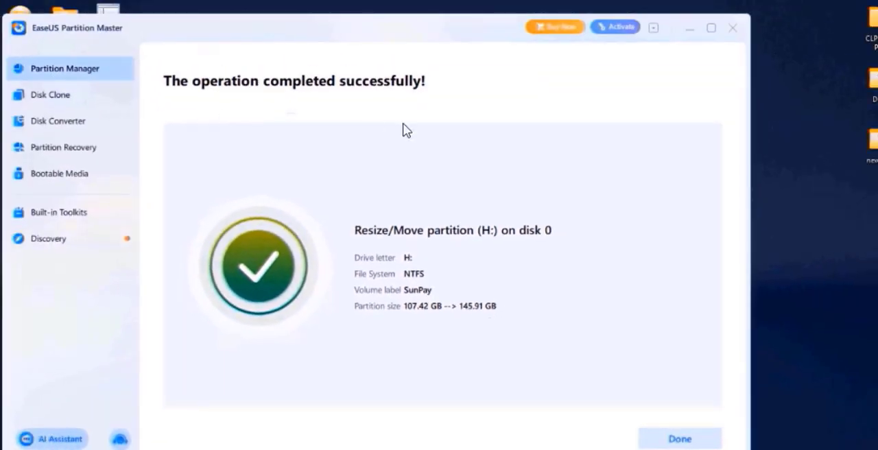
pyautogui.click(676, 439)
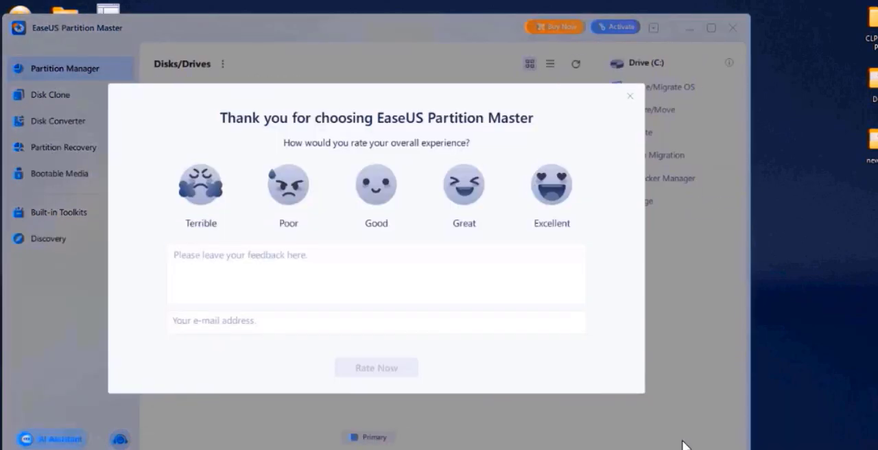
pyautogui.click(631, 97)
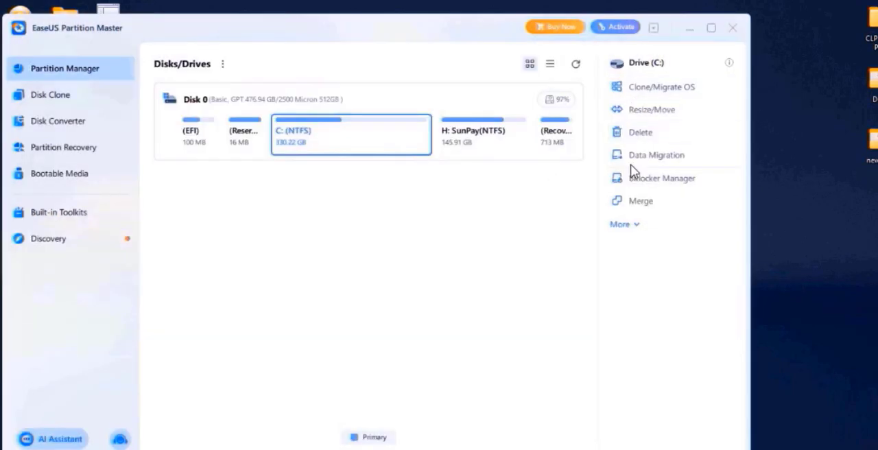
# Step: Minimize EaseUS Partition Master, refresh the desktop and switch to This PC in File Explorer
pyautogui.click(691, 29)
pyautogui.rightClick(328, 169)
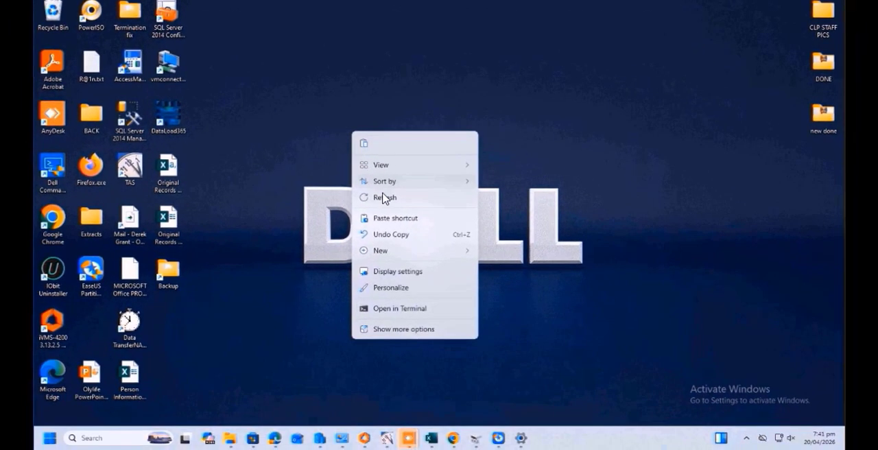
pyautogui.click(364, 241)
pyautogui.click(230, 438)
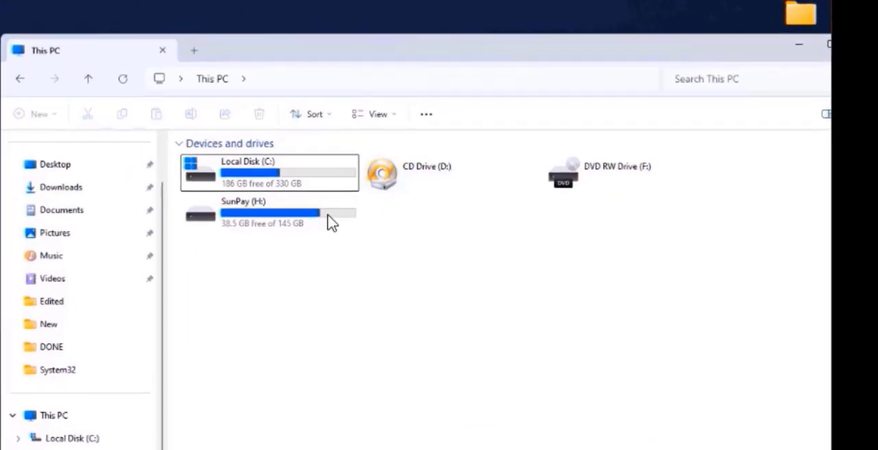
# Step: Refresh This PC, check the SunPay (H:) drive's total size and free space, and minimize File Explorer
pyautogui.rightClick(315, 329)
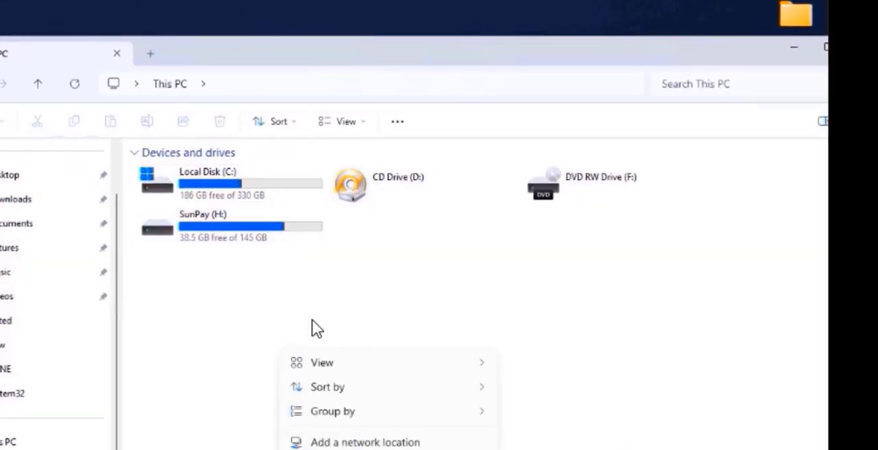
pyautogui.click(313, 320)
pyautogui.click(81, 84)
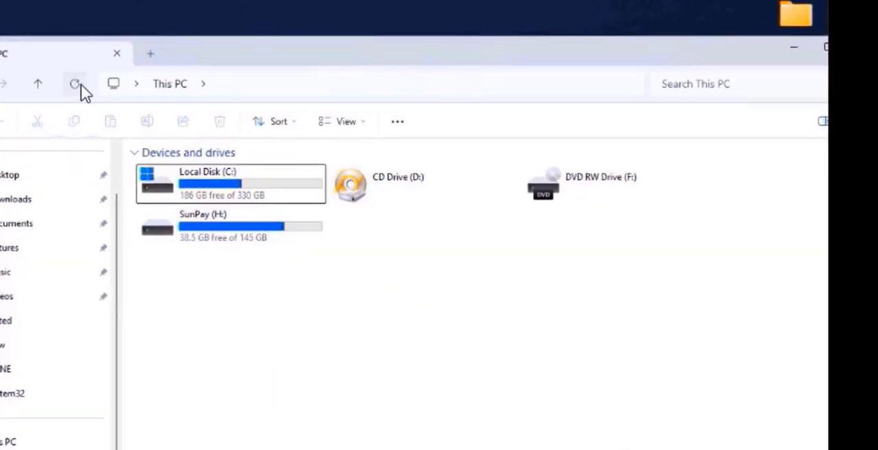
pyautogui.click(185, 240)
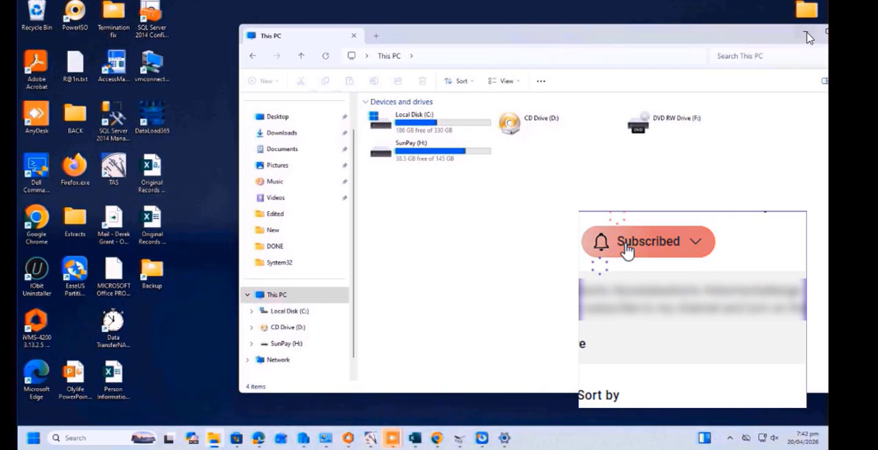
pyautogui.click(794, 47)
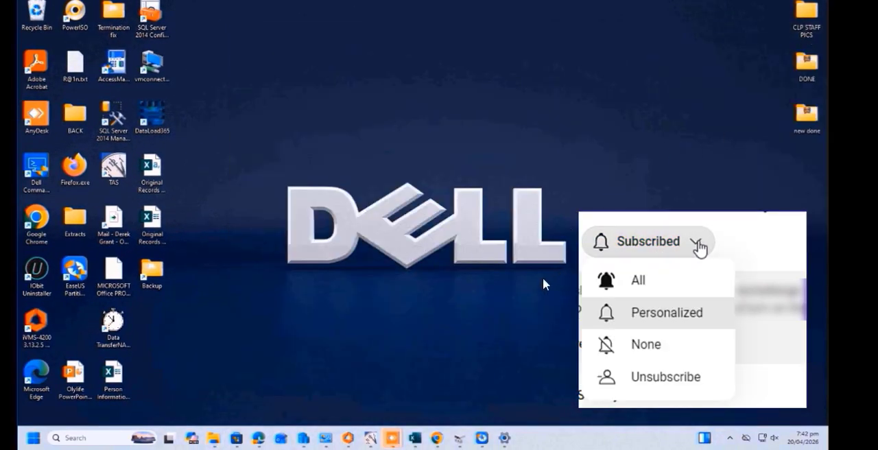
pyautogui.rightClick(355, 131)
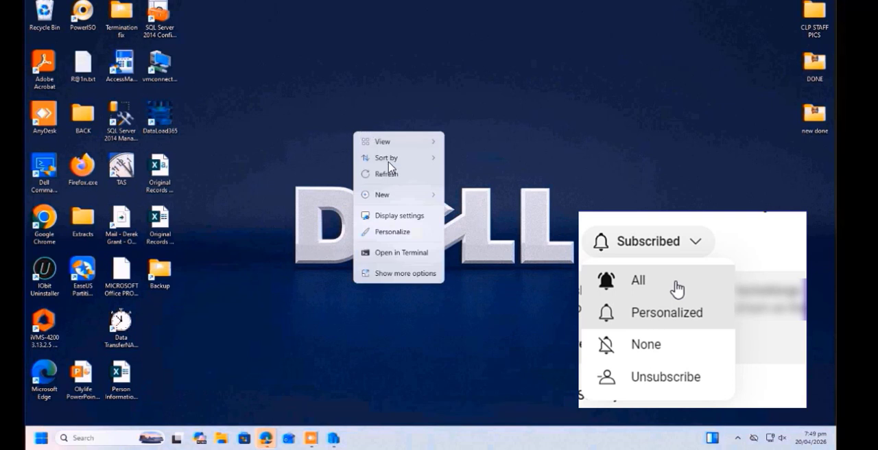